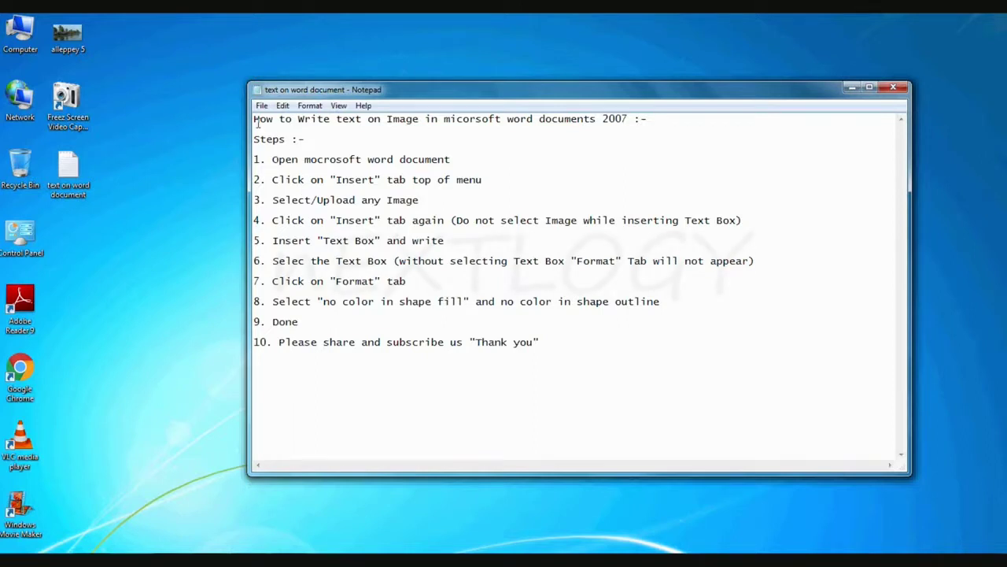
Step: Highlight the tutorial title and Steps heading in the Notepad instructions
{"action": "left_click_drag", "start_coordinate": [257, 120], "coordinate": [455, 142]}
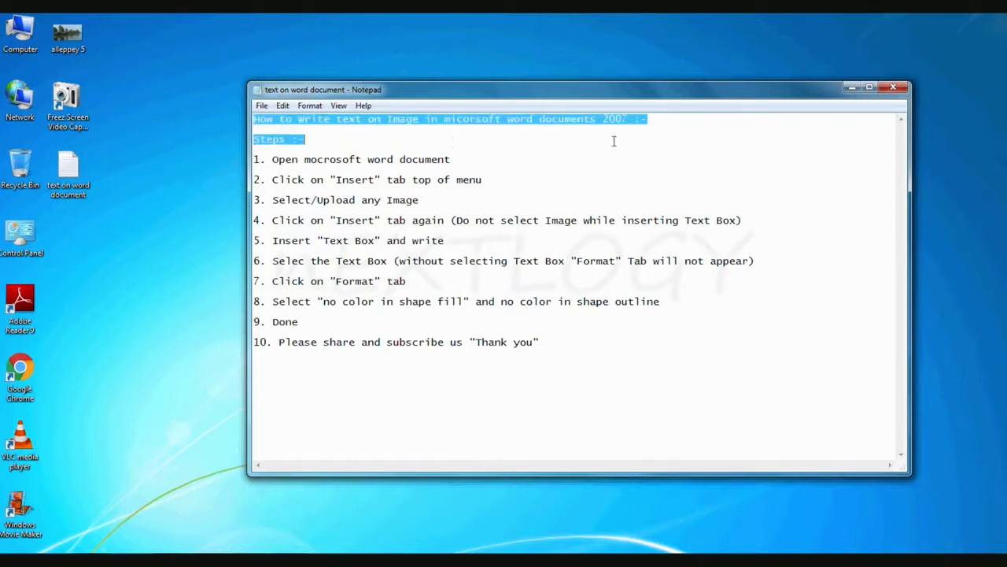
{"action": "left_click_drag", "start_coordinate": [614, 141], "coordinate": [652, 122]}
{"action": "left_click", "coordinate": [652, 120]}
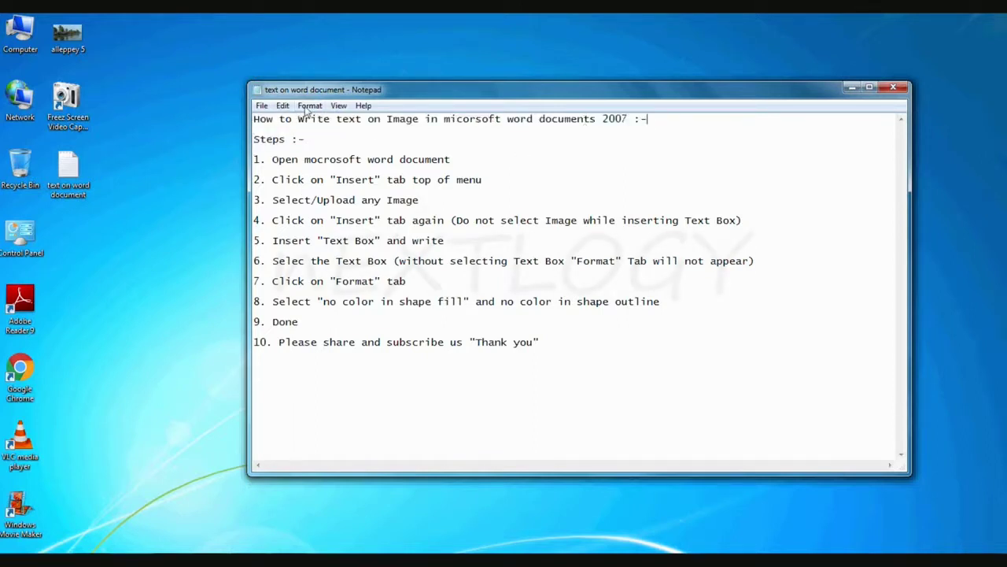
{"action": "left_click_drag", "start_coordinate": [304, 118], "coordinate": [636, 119]}
{"action": "left_click", "coordinate": [362, 118]}
{"action": "left_click", "coordinate": [636, 119]}
{"action": "left_click", "coordinate": [309, 138]}
{"action": "left_click_drag", "start_coordinate": [254, 139], "coordinate": [466, 167]}
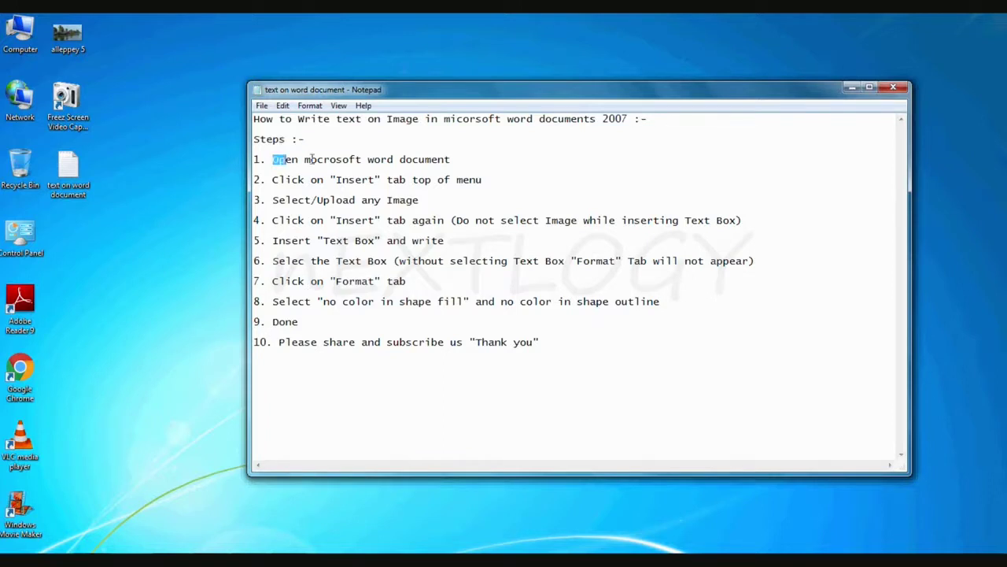
{"action": "left_click", "coordinate": [464, 160]}
Step: Launch Microsoft Office Word 2007 from the system search and maximize its window
{"action": "key", "text": "super"}
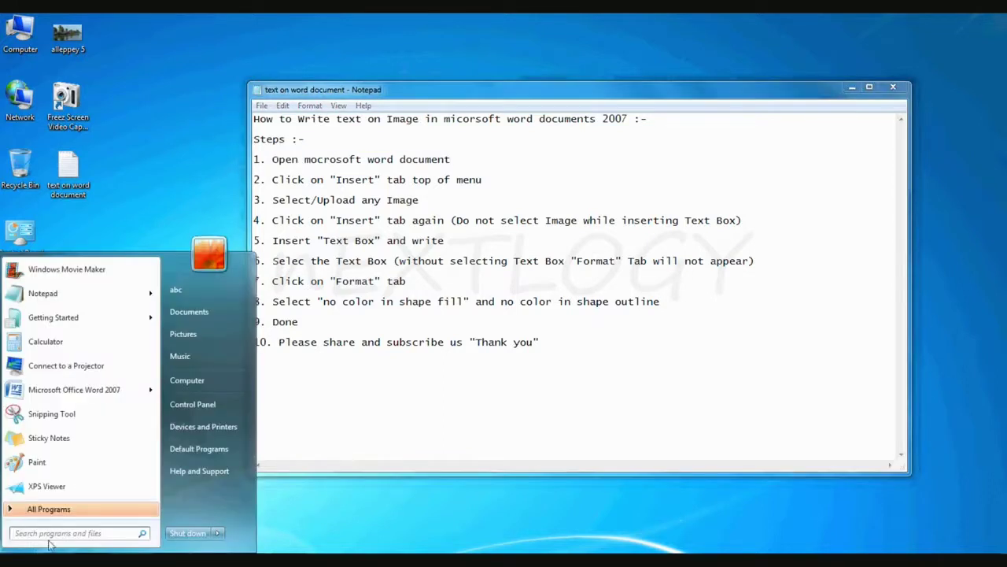
{"action": "type", "text": "wo"}
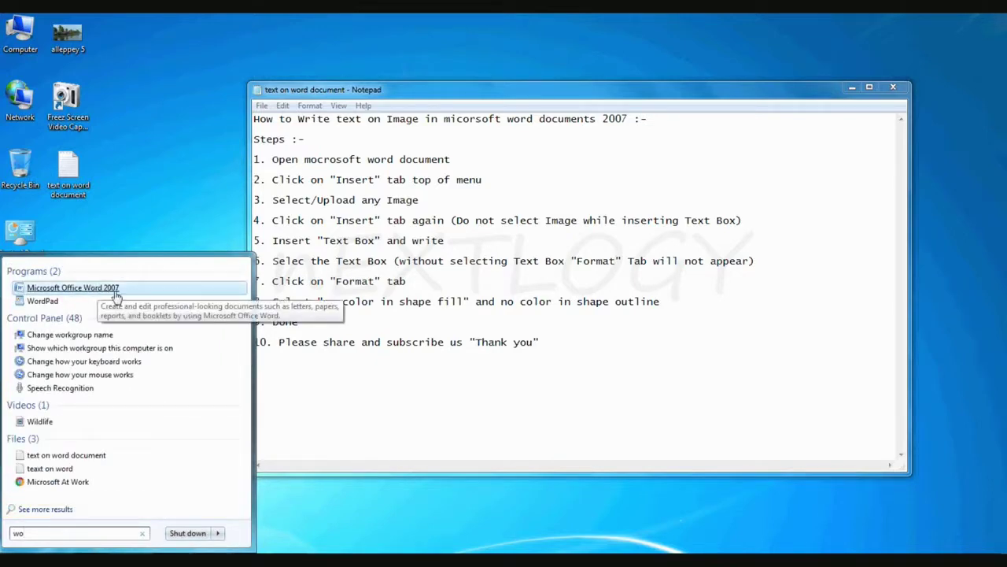
{"action": "left_click", "coordinate": [73, 290]}
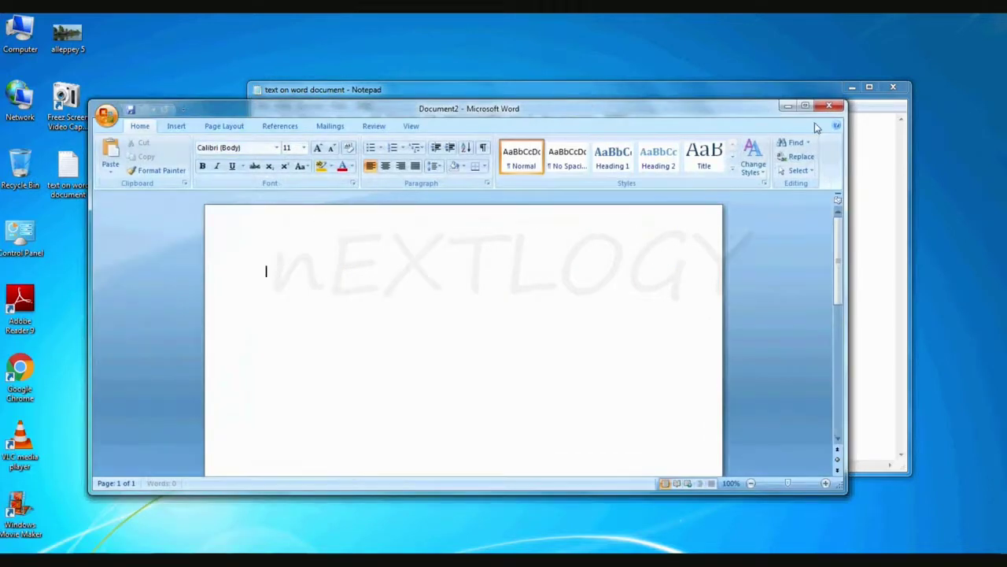
{"action": "left_click", "coordinate": [805, 105]}
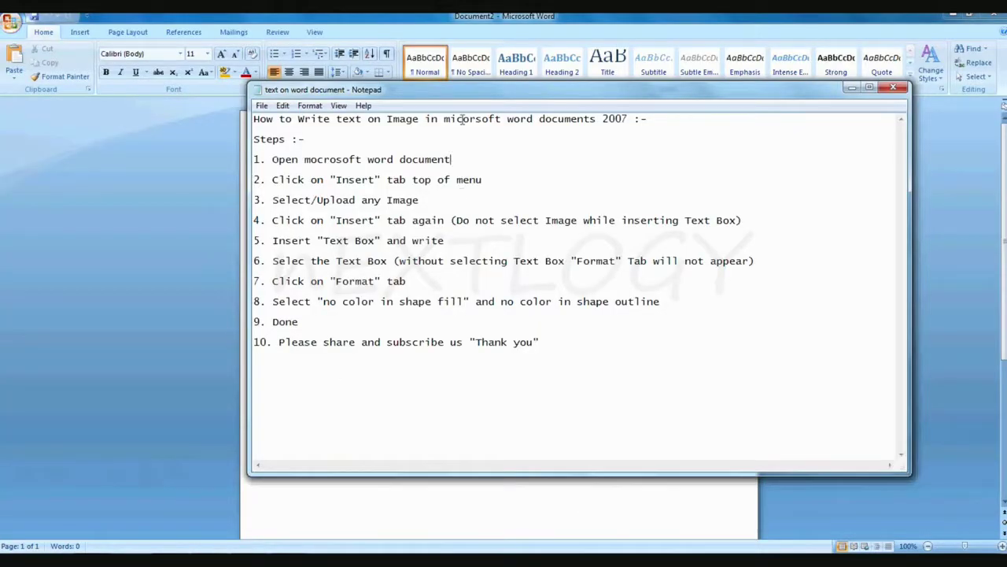
Step: Move the Notepad instructions aside and highlight steps 2 and 3
{"action": "left_click_drag", "start_coordinate": [466, 96], "coordinate": [551, 79]}
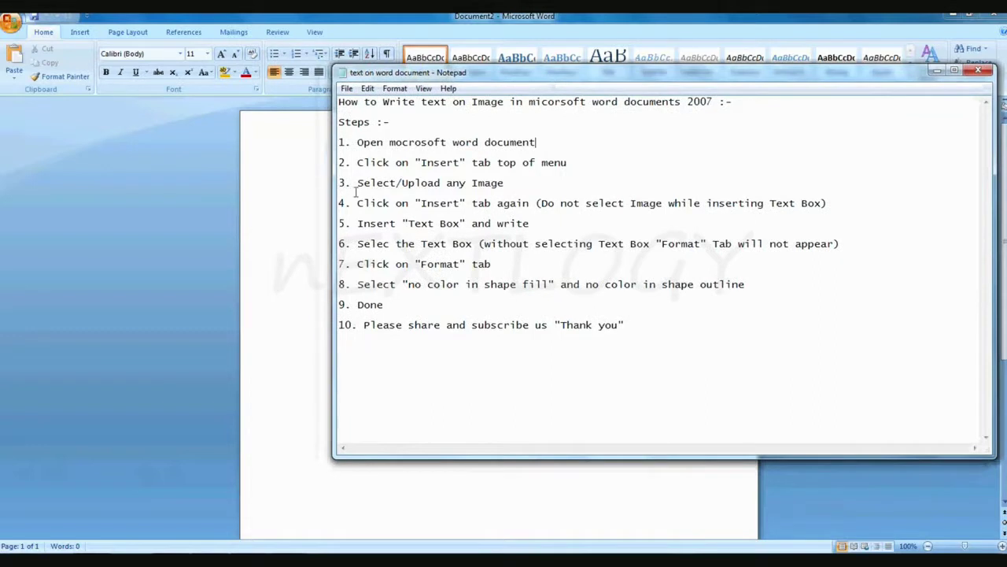
{"action": "left_click_drag", "start_coordinate": [358, 164], "coordinate": [572, 164]}
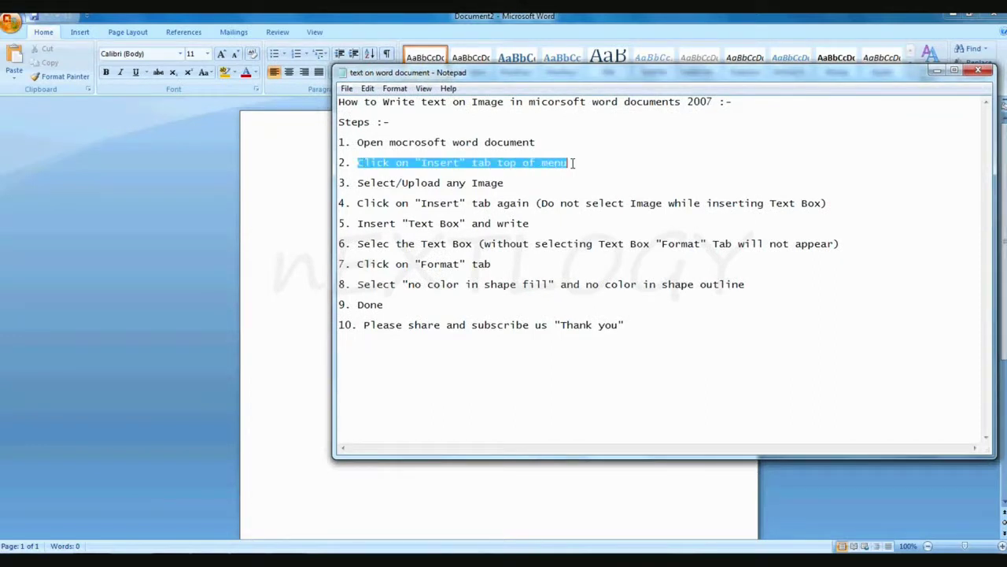
{"action": "left_click", "coordinate": [573, 164]}
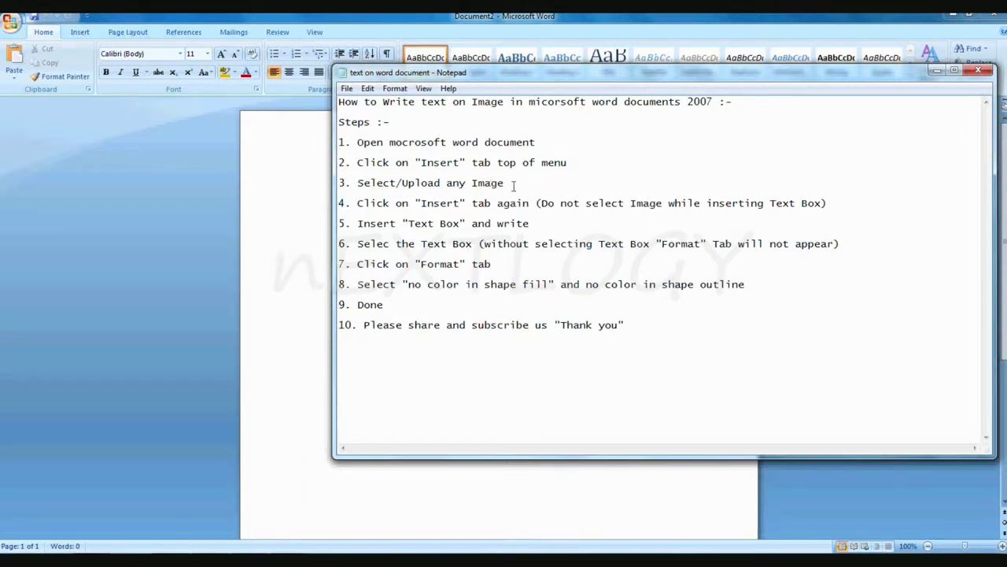
{"action": "left_click_drag", "start_coordinate": [513, 184], "coordinate": [360, 183]}
{"action": "left_click", "coordinate": [363, 182]}
Step: Insert the Tulips photo from Pictures > Sample Pictures, then deselect it
{"action": "left_click", "coordinate": [80, 37]}
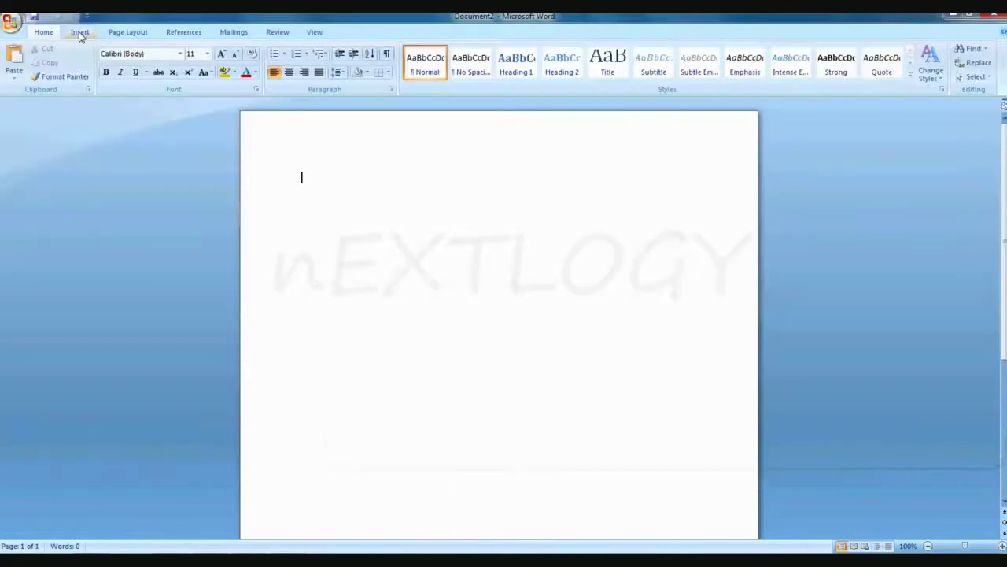
{"action": "left_click", "coordinate": [80, 33]}
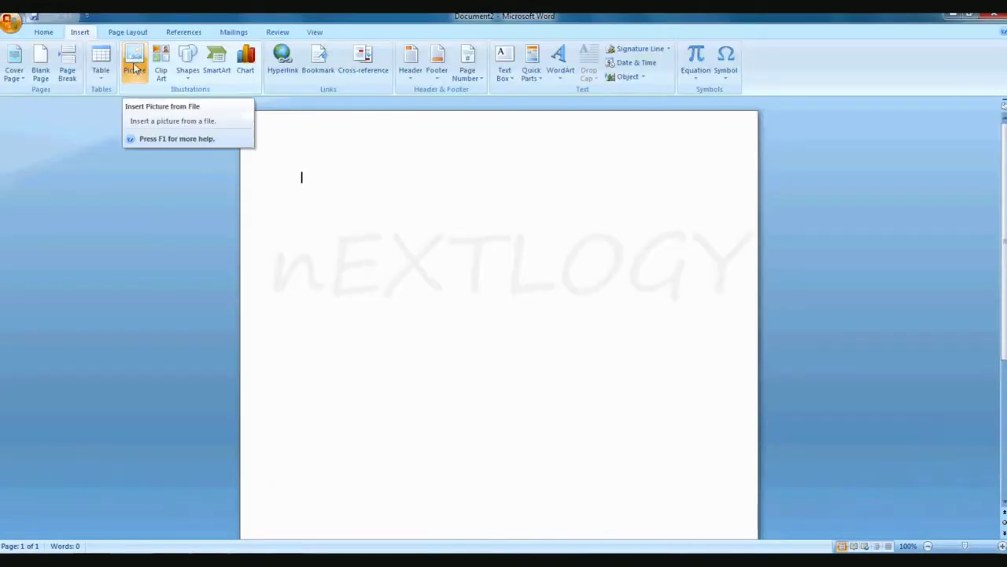
{"action": "left_click", "coordinate": [137, 72]}
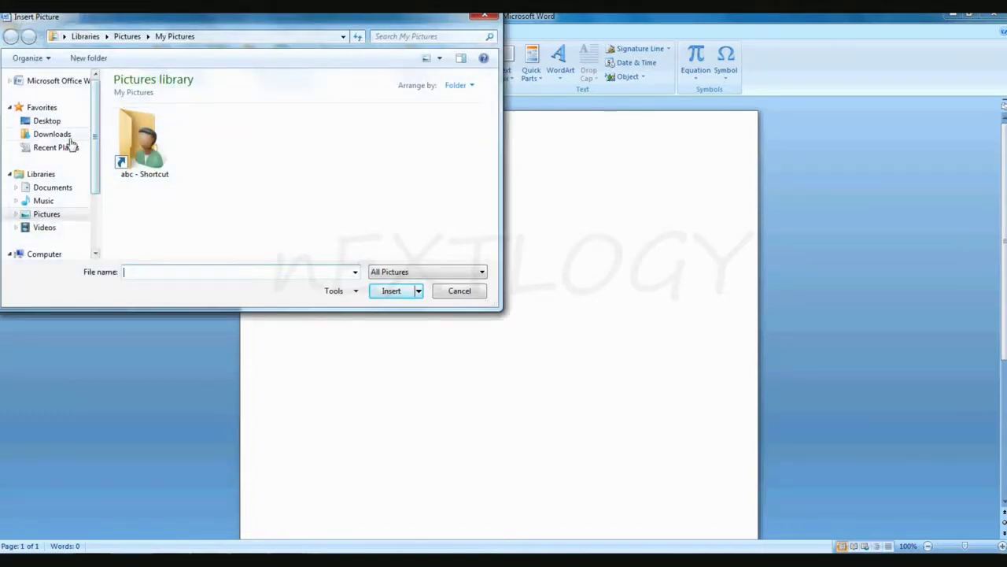
{"action": "scroll", "coordinate": [96, 180], "scroll_direction": "down", "scroll_amount": 3}
{"action": "left_click", "coordinate": [48, 157]}
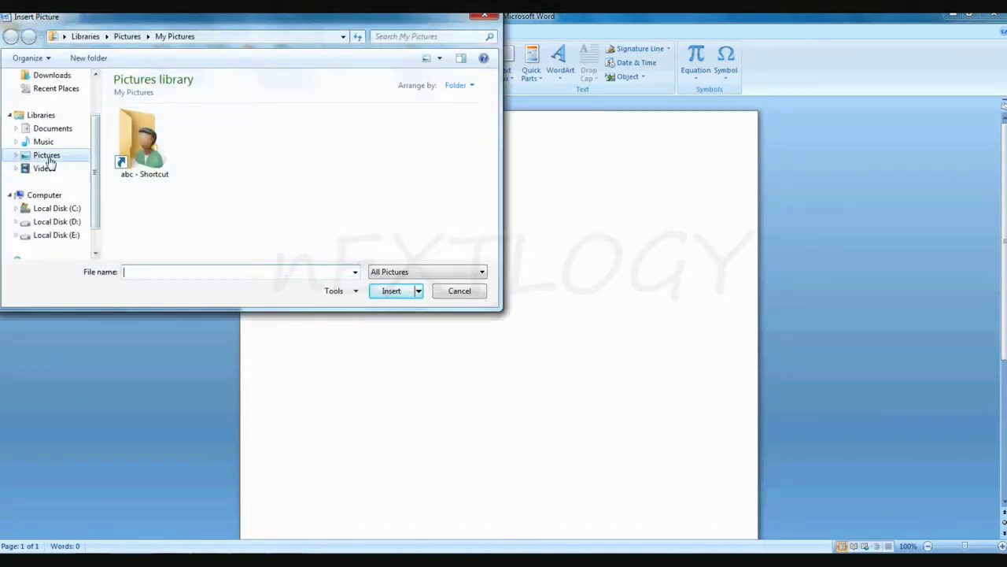
{"action": "double_click", "coordinate": [146, 150]}
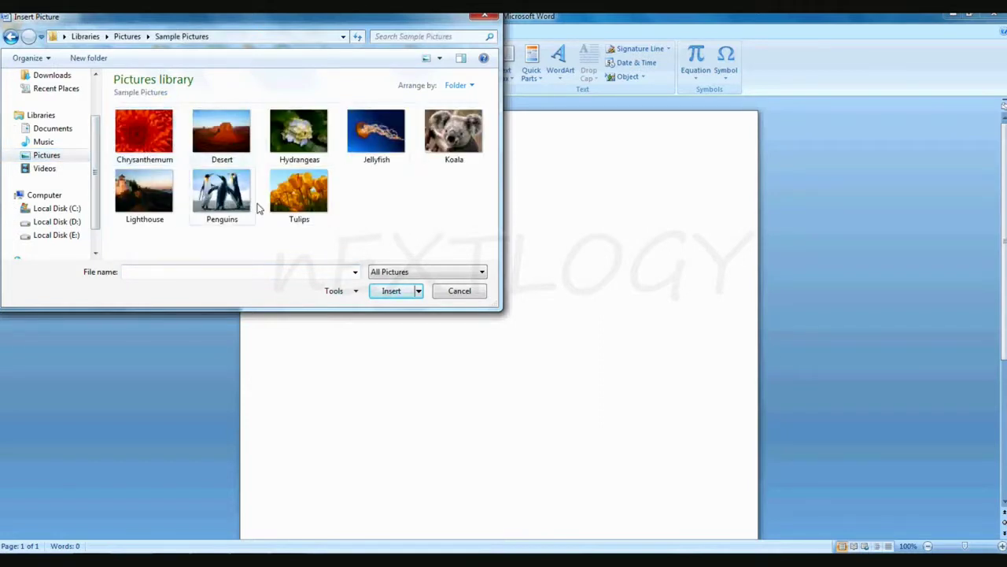
{"action": "left_click", "coordinate": [311, 197]}
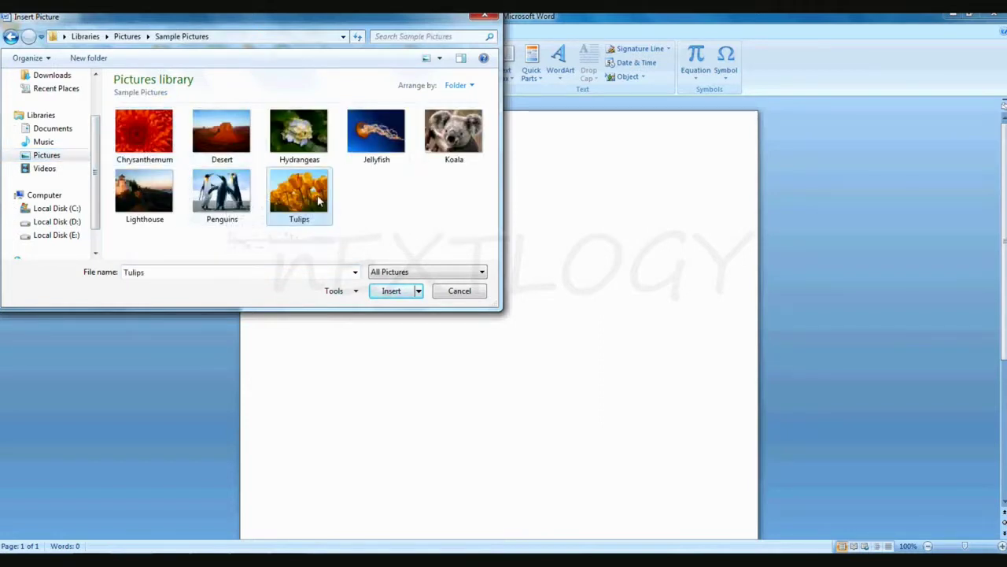
{"action": "left_click", "coordinate": [389, 293]}
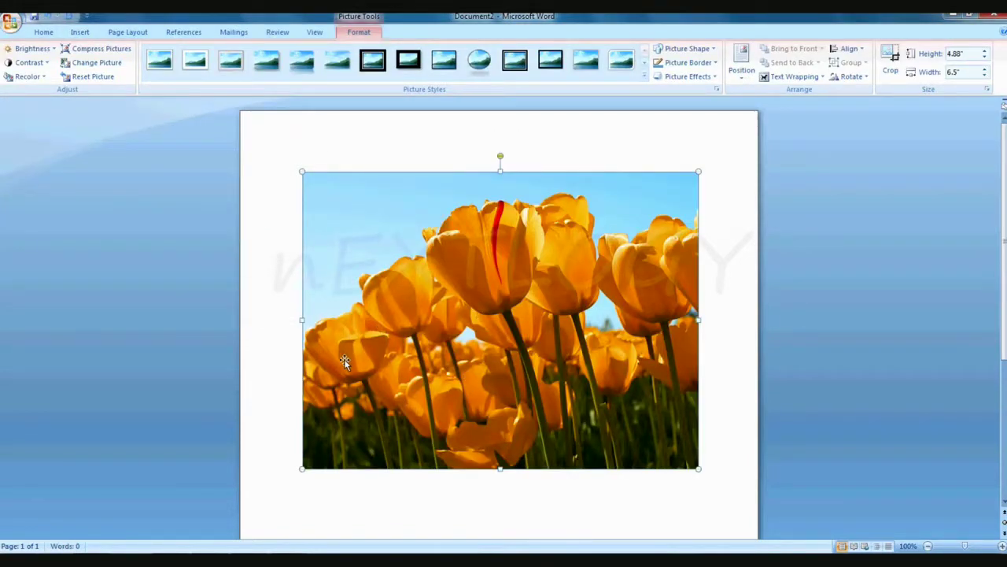
{"action": "left_click", "coordinate": [178, 303]}
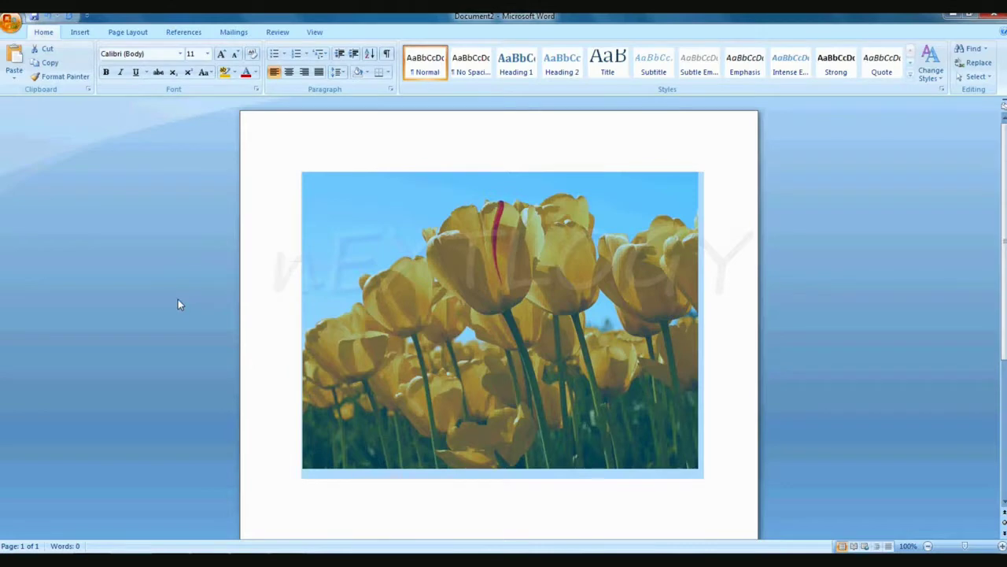
{"action": "left_click", "coordinate": [801, 344]}
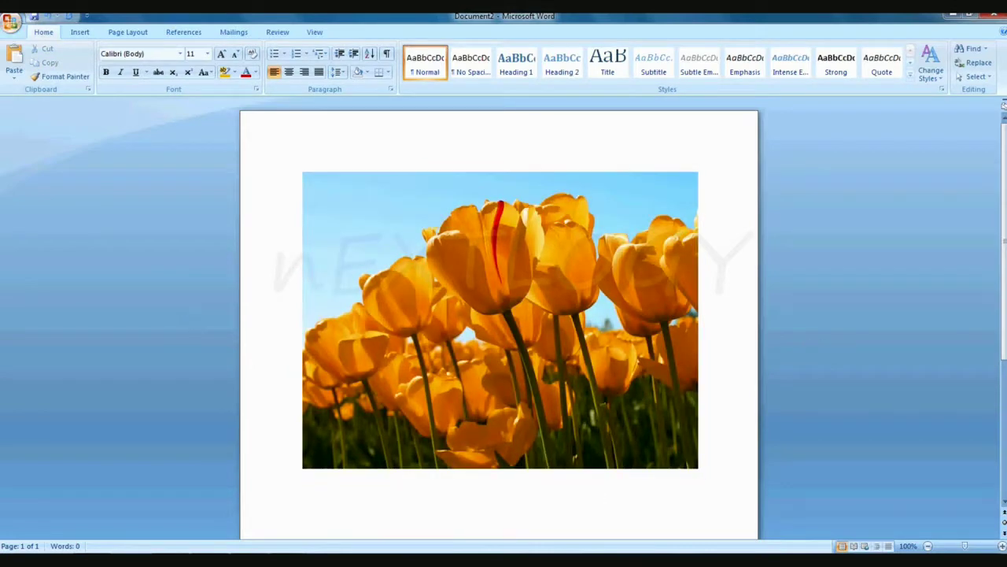
Step: Review steps 4 and 5 in Notepad, including the caution note, then return to Word
{"action": "key", "text": "alt+Tab"}
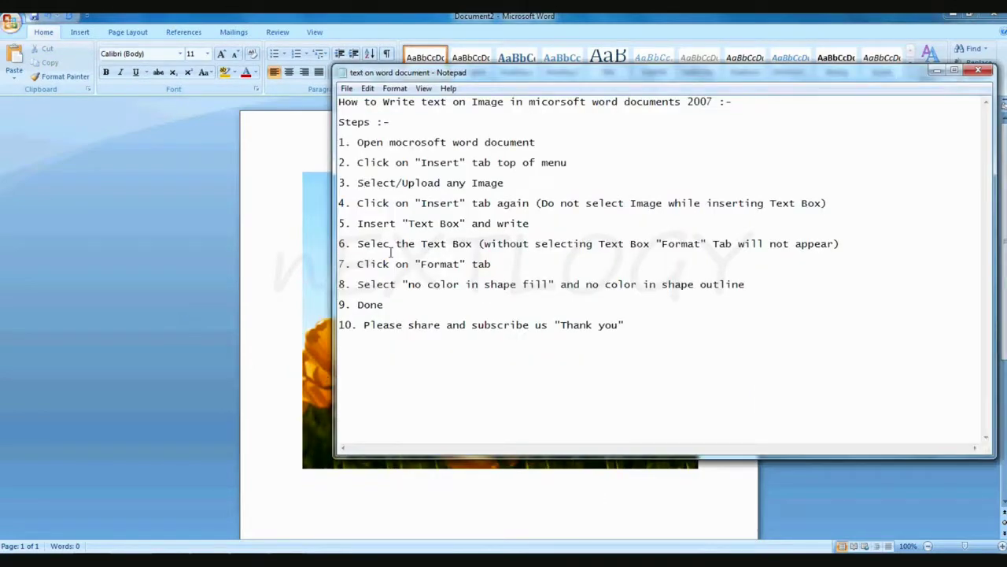
{"action": "left_click_drag", "start_coordinate": [358, 203], "coordinate": [541, 203]}
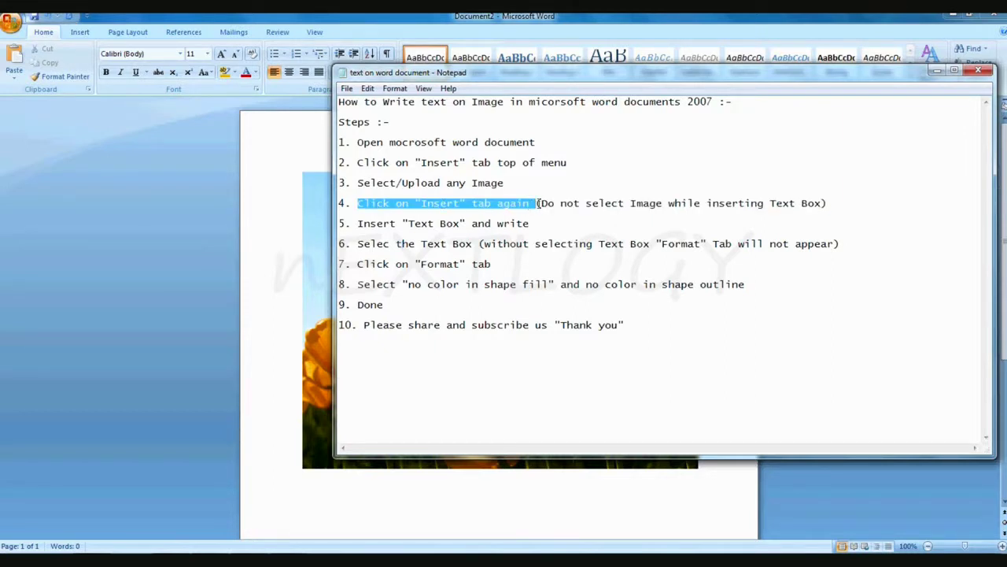
{"action": "left_click_drag", "start_coordinate": [827, 203], "coordinate": [541, 206]}
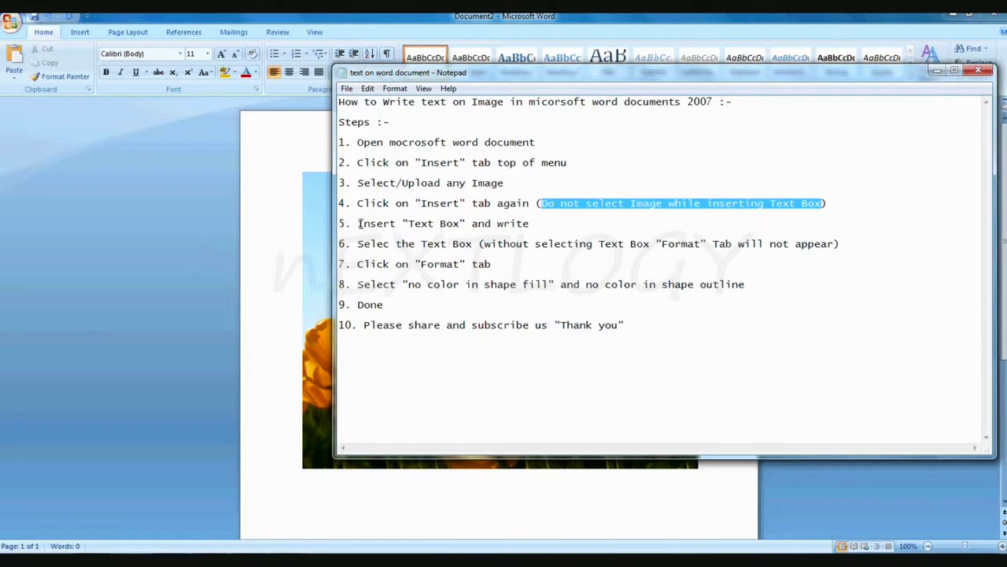
{"action": "left_click_drag", "start_coordinate": [358, 224], "coordinate": [540, 223]}
{"action": "left_click", "coordinate": [539, 224]}
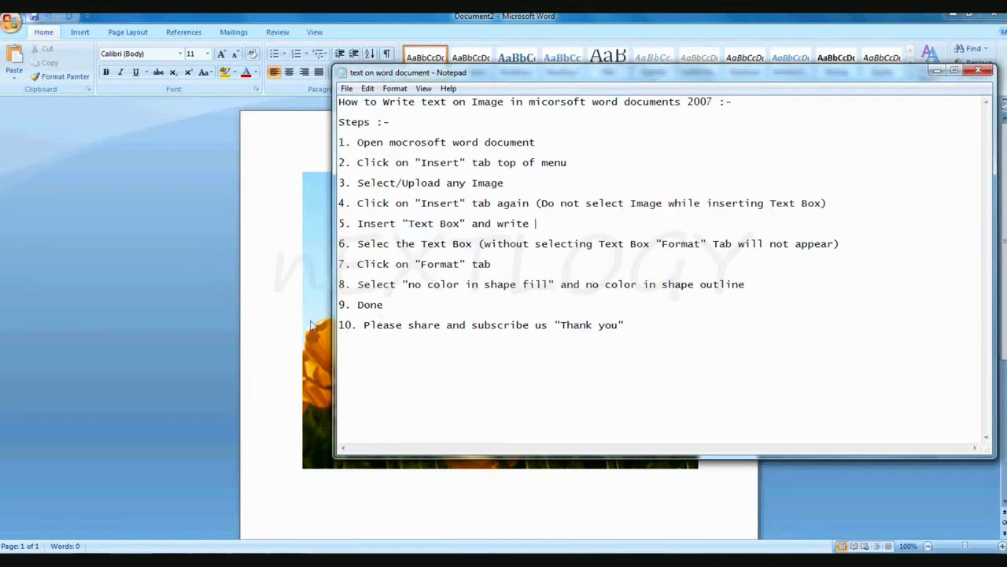
{"action": "left_click", "coordinate": [169, 299]}
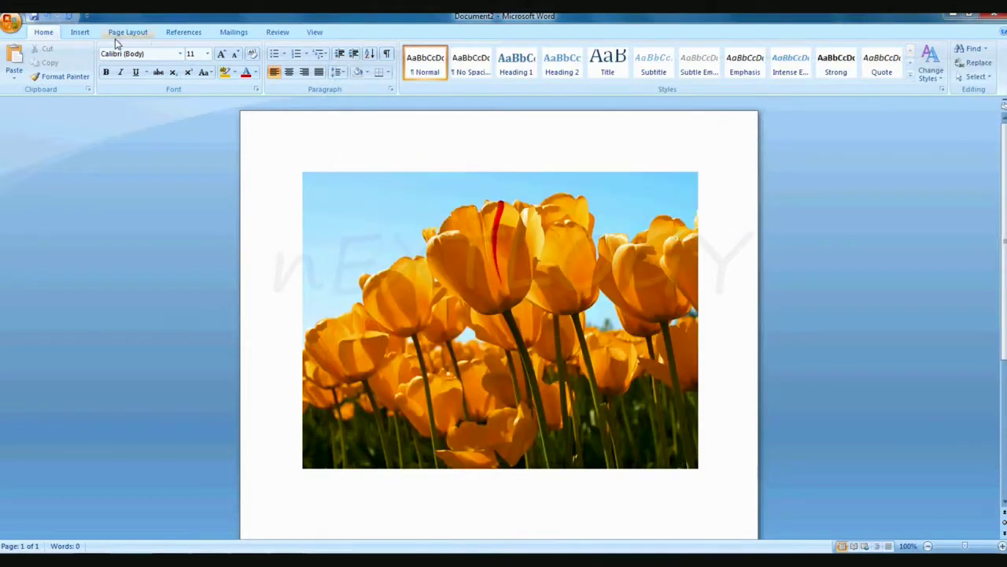
Step: Insert a Simple Text Box, place it at the photo's upper-left corner, and select its placeholder
{"action": "left_click", "coordinate": [80, 33]}
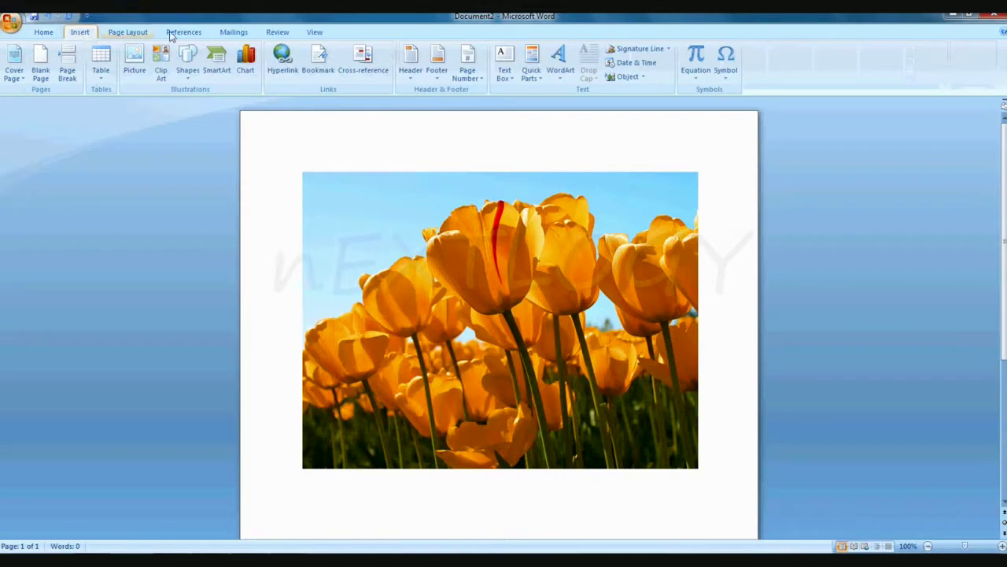
{"action": "left_click", "coordinate": [510, 84]}
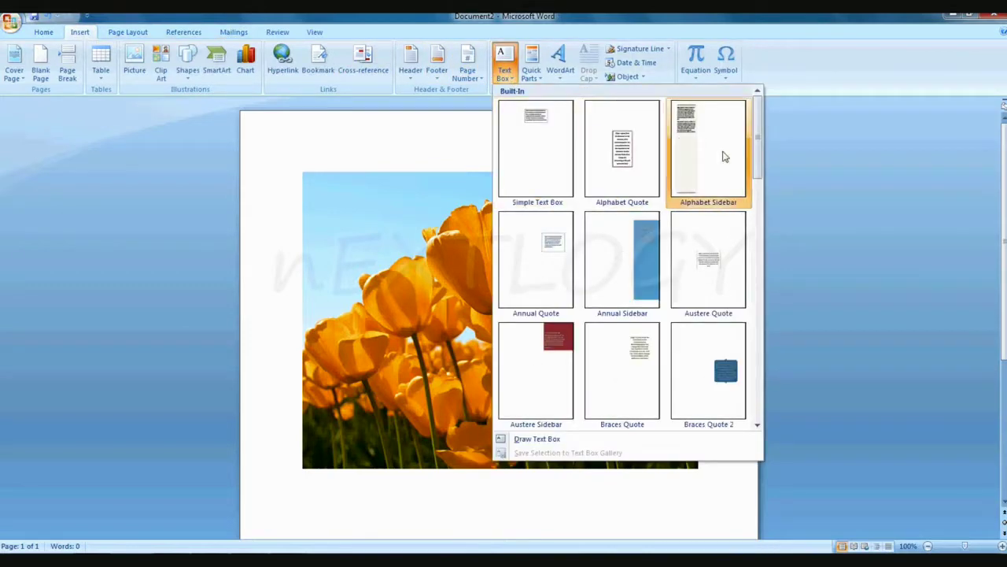
{"action": "left_click", "coordinate": [528, 140]}
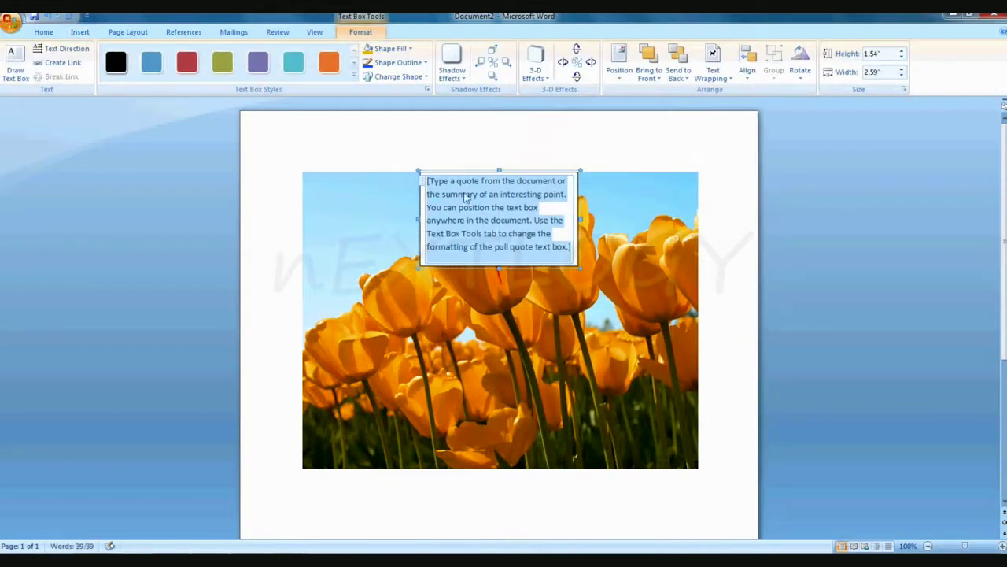
{"action": "left_click", "coordinate": [399, 180]}
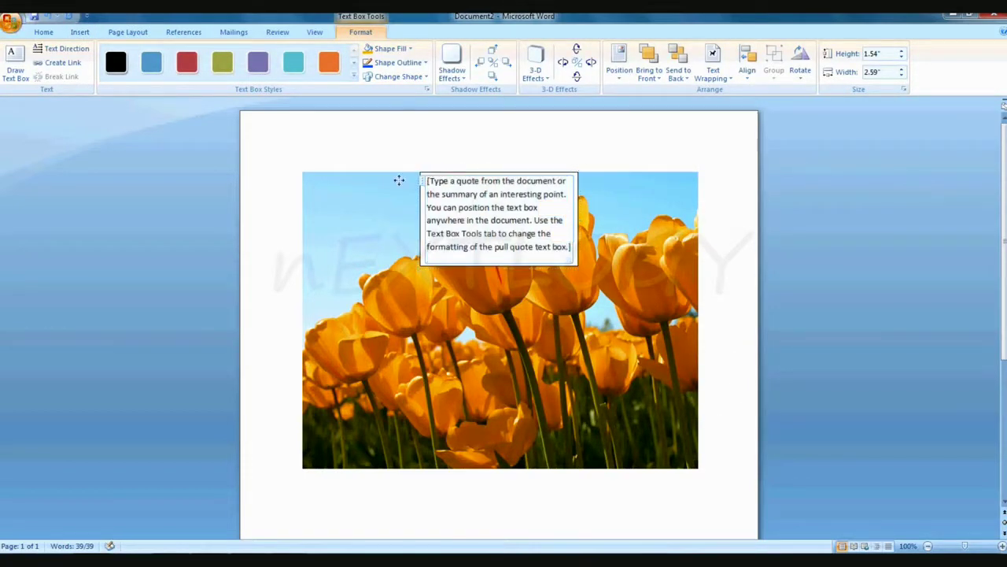
{"action": "left_click_drag", "start_coordinate": [399, 181], "coordinate": [340, 188]}
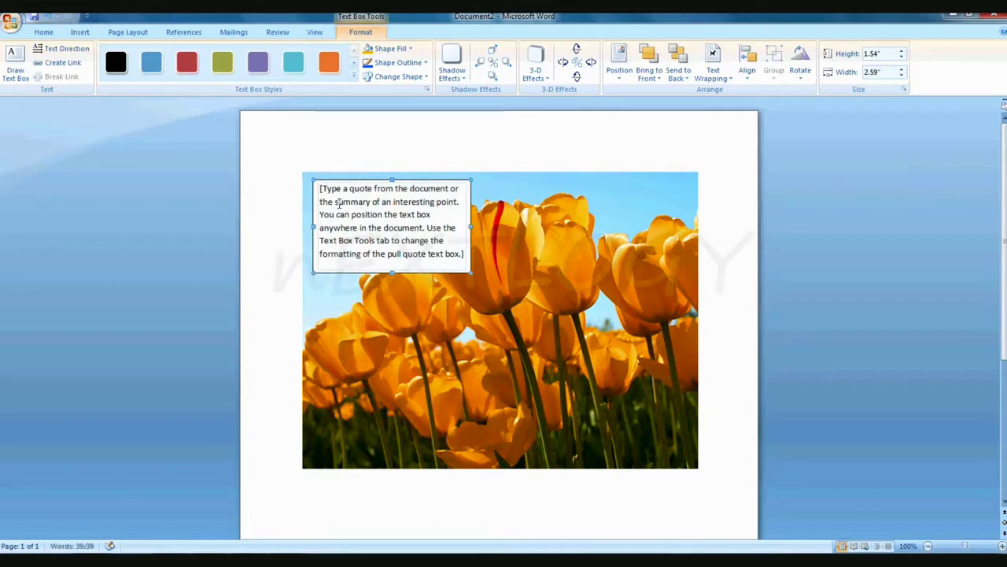
{"action": "left_click", "coordinate": [339, 203]}
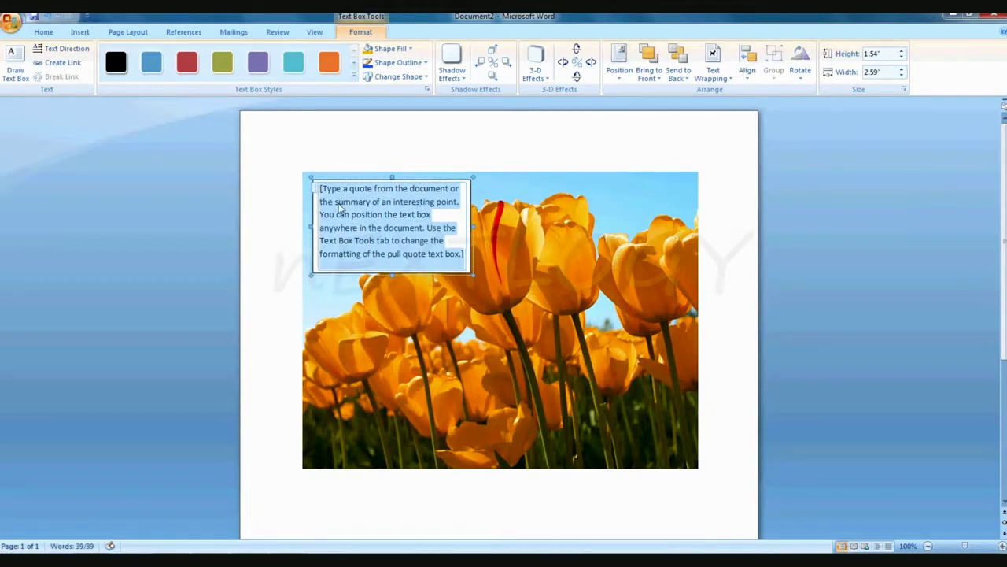
Step: Replace the placeholder with 'Beautiful Tulip flower' and select the whole text box
{"action": "type", "text": "Beautiful Tu"}
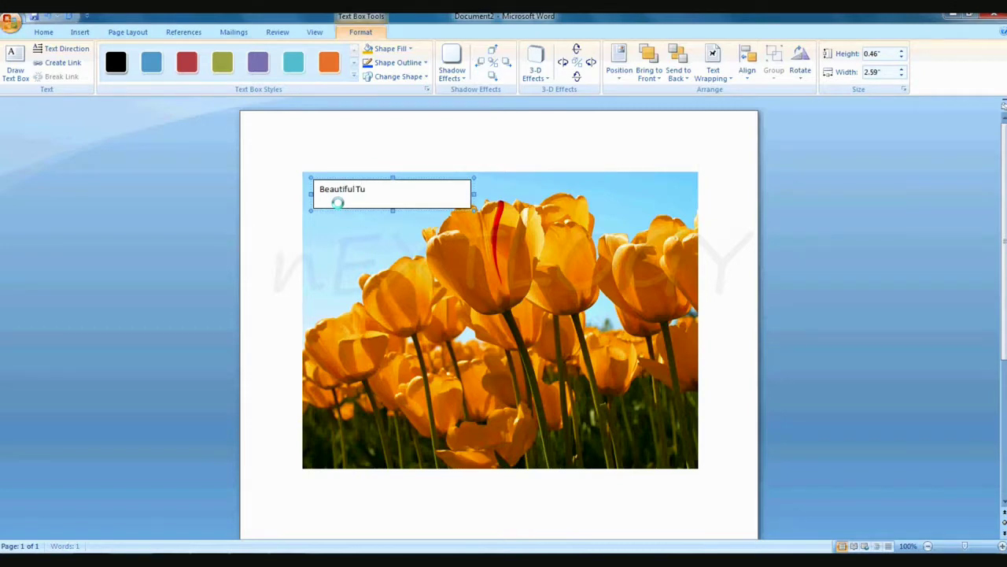
{"action": "type", "text": "flowe"}
{"action": "type", "text": "r"}
{"action": "left_click", "coordinate": [448, 179]}
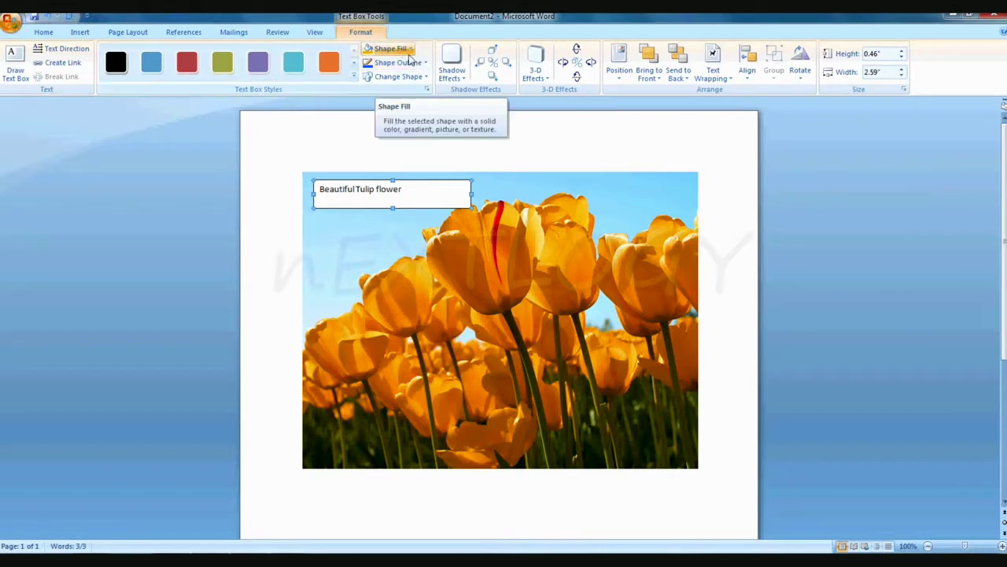
{"action": "left_click", "coordinate": [408, 50]}
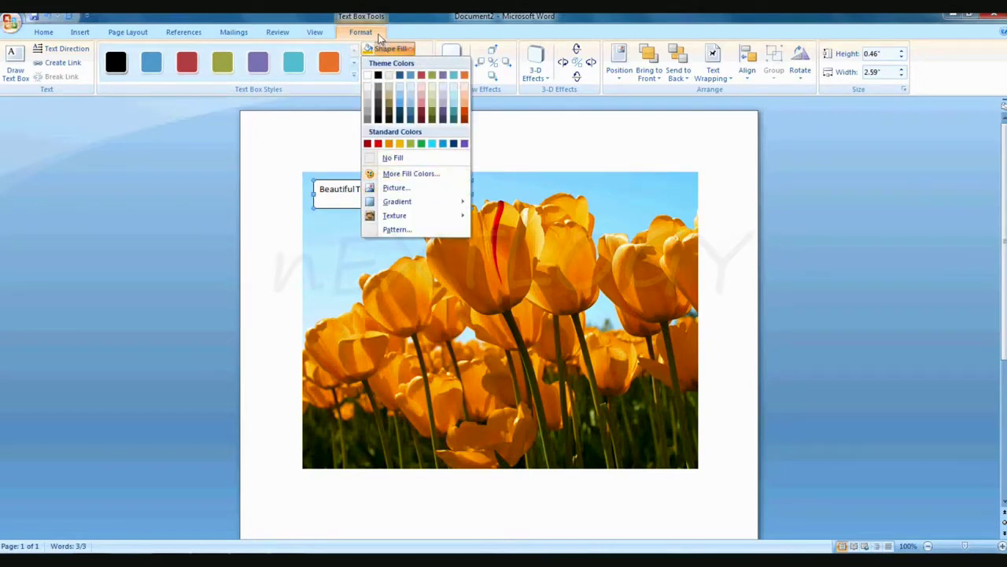
{"action": "key", "text": "alt+Tab"}
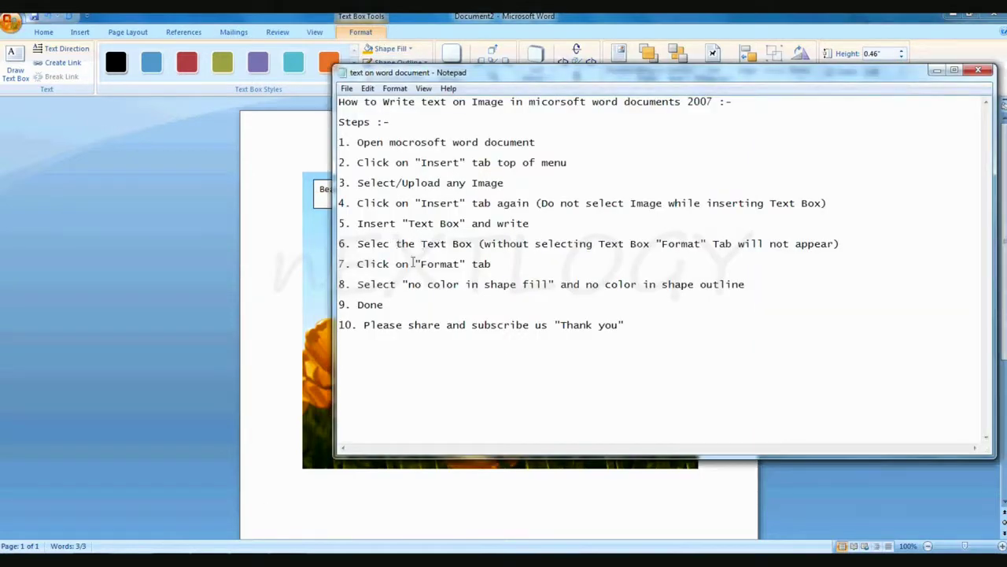
Step: Highlight step 7 and the parts of step 8 in the Notepad list
{"action": "left_click_drag", "start_coordinate": [359, 266], "coordinate": [475, 265]}
{"action": "left_click", "coordinate": [480, 265]}
{"action": "left_click_drag", "start_coordinate": [357, 284], "coordinate": [585, 284]}
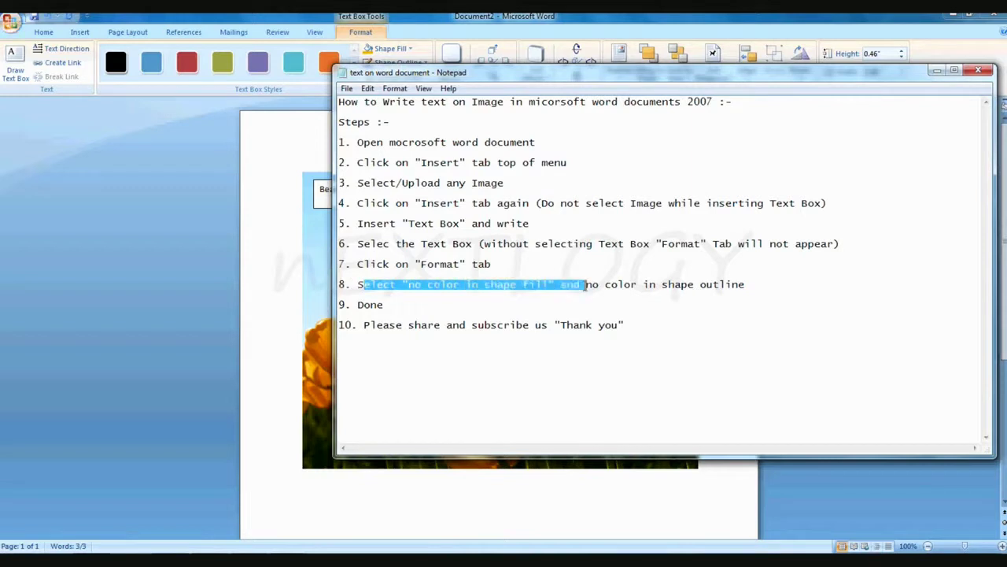
{"action": "left_click", "coordinate": [586, 284]}
{"action": "left_click_drag", "start_coordinate": [408, 284], "coordinate": [749, 285]}
{"action": "left_click", "coordinate": [555, 285]}
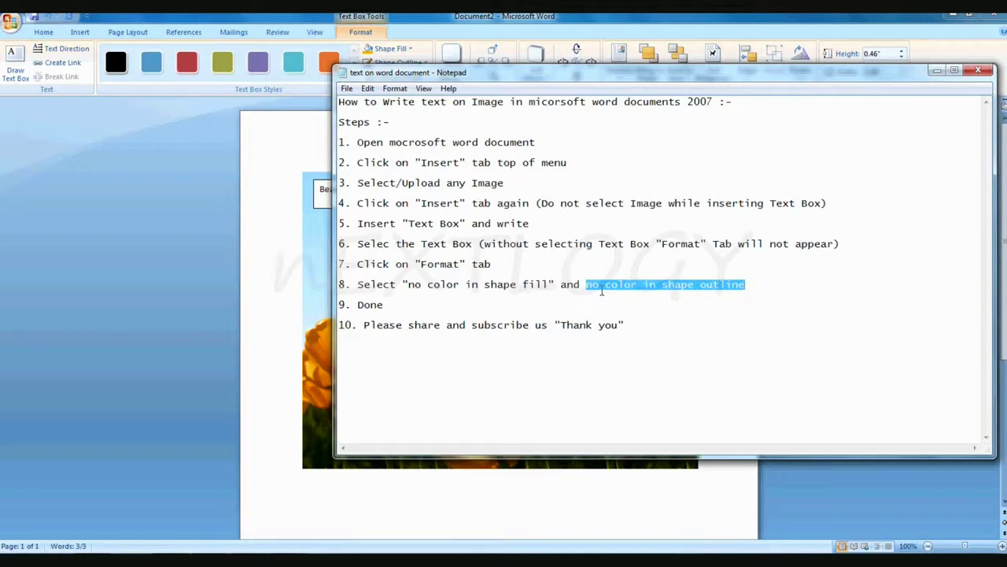
Step: Wrap 'no color in shape outline' in step 8 with double quotes
{"action": "left_click", "coordinate": [586, 286]}
{"action": "type", "text": "\""}
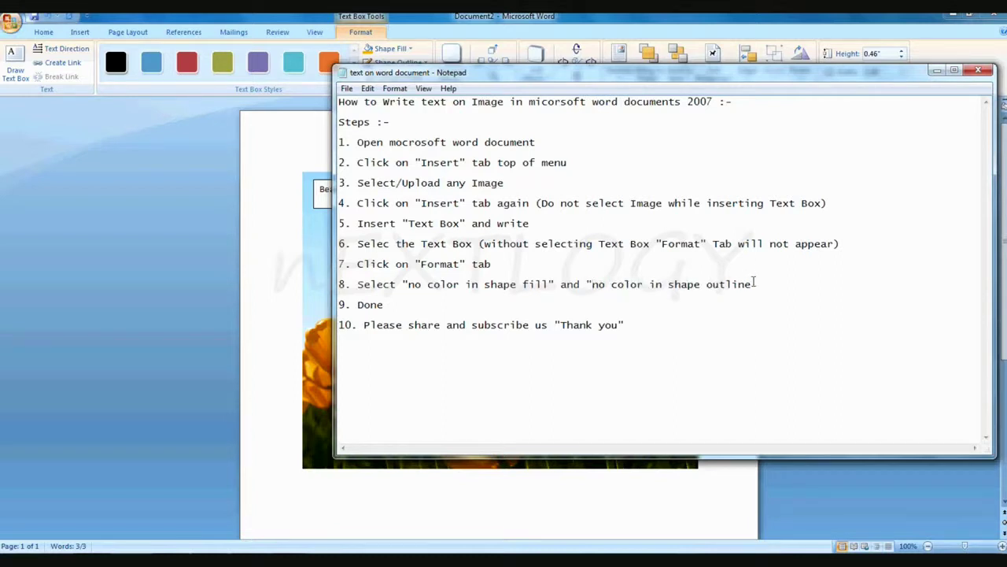
{"action": "left_click", "coordinate": [753, 285]}
{"action": "type", "text": "\""}
Step: Set the text box to No Fill and No Outline, then deselect it
{"action": "left_click", "coordinate": [361, 36]}
{"action": "left_click", "coordinate": [409, 52]}
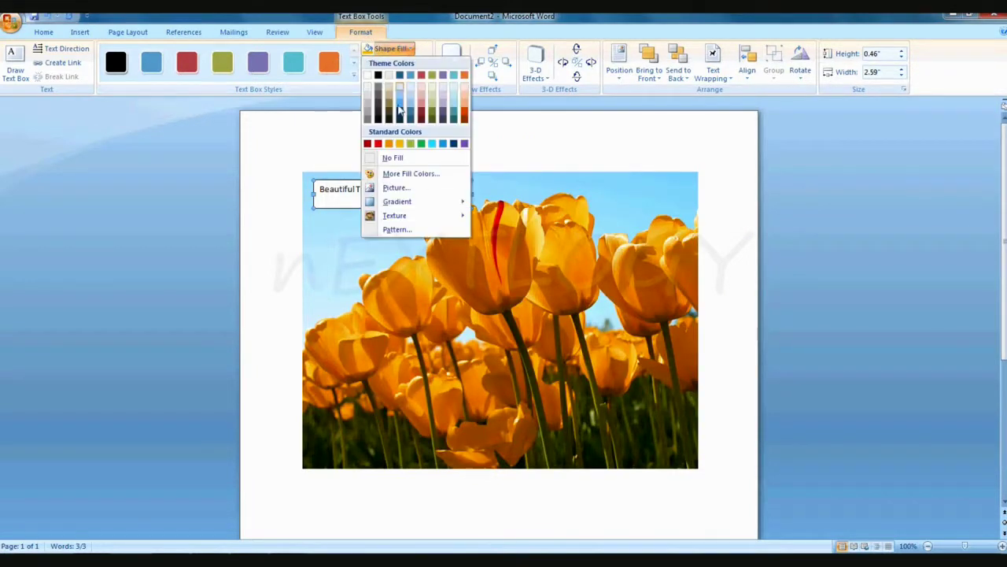
{"action": "left_click", "coordinate": [411, 159]}
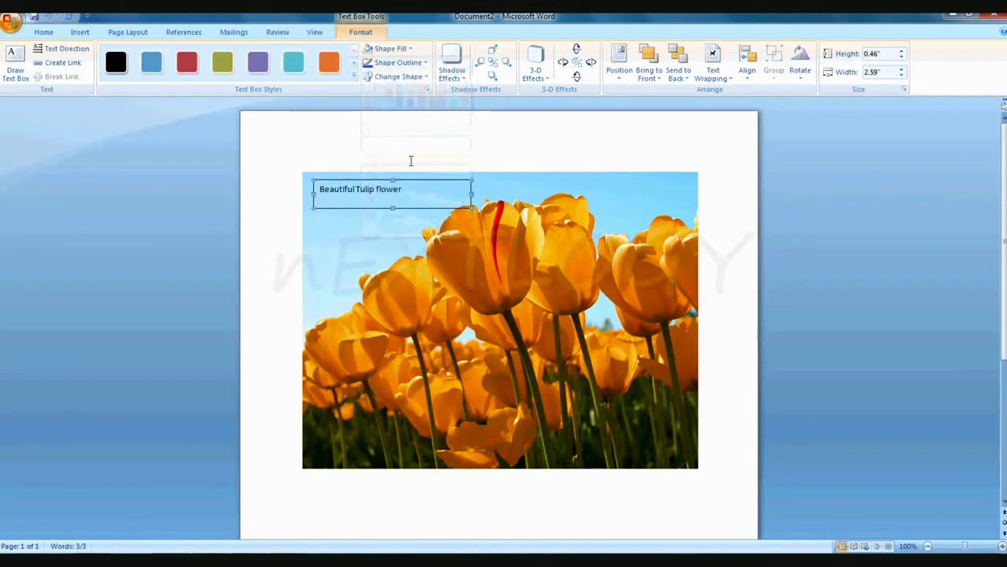
{"action": "left_click", "coordinate": [423, 66]}
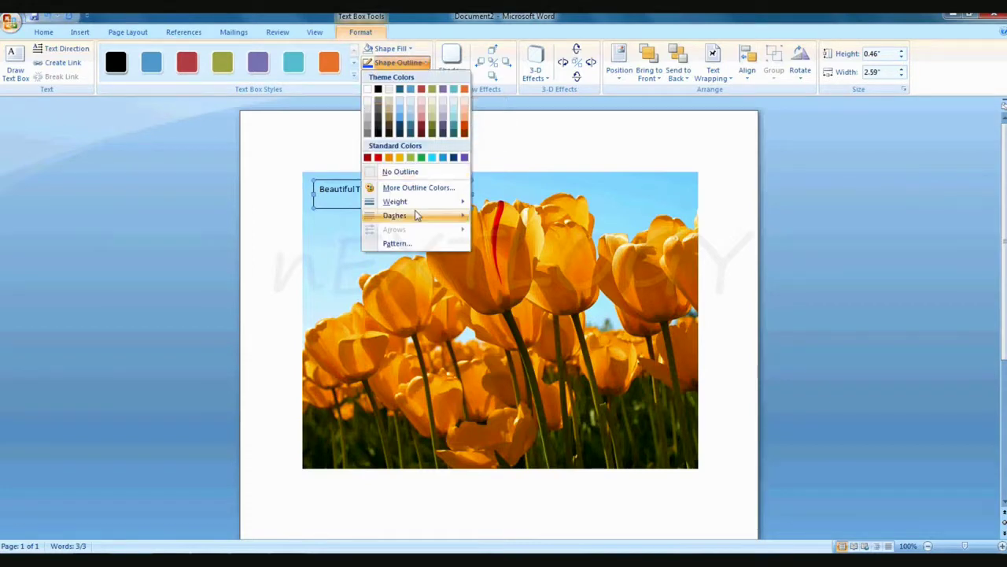
{"action": "left_click", "coordinate": [409, 173]}
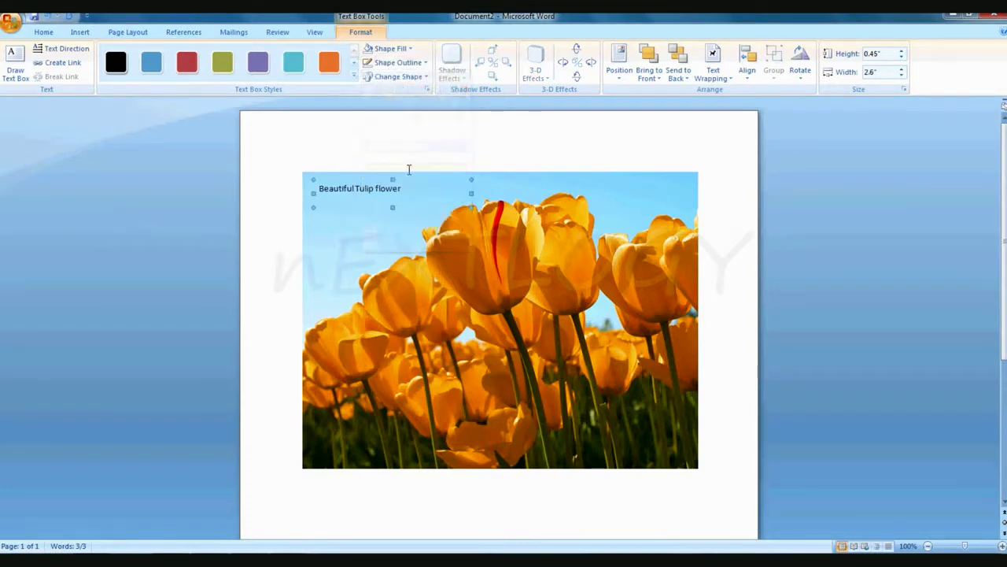
{"action": "left_click", "coordinate": [227, 288]}
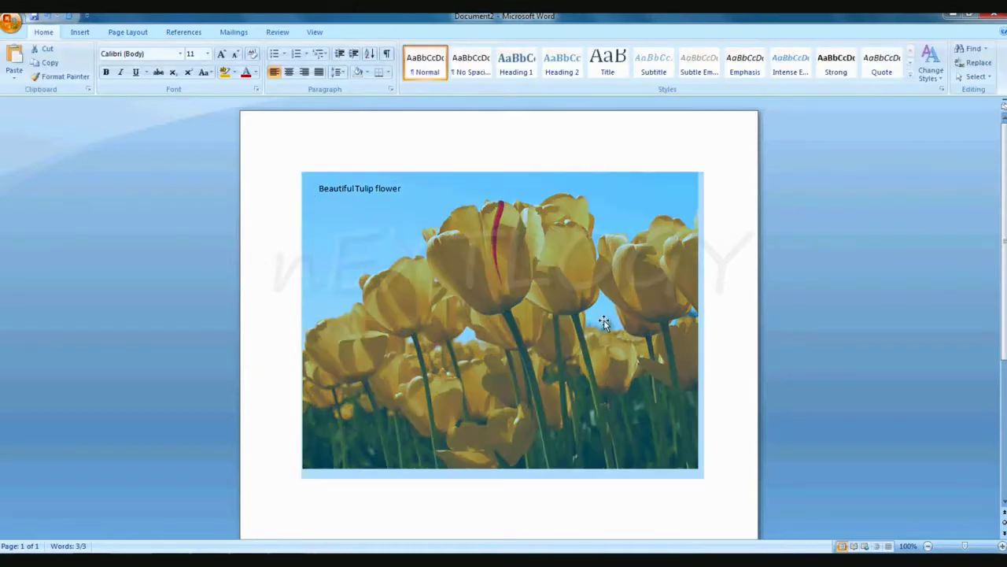
{"action": "left_click", "coordinate": [792, 351]}
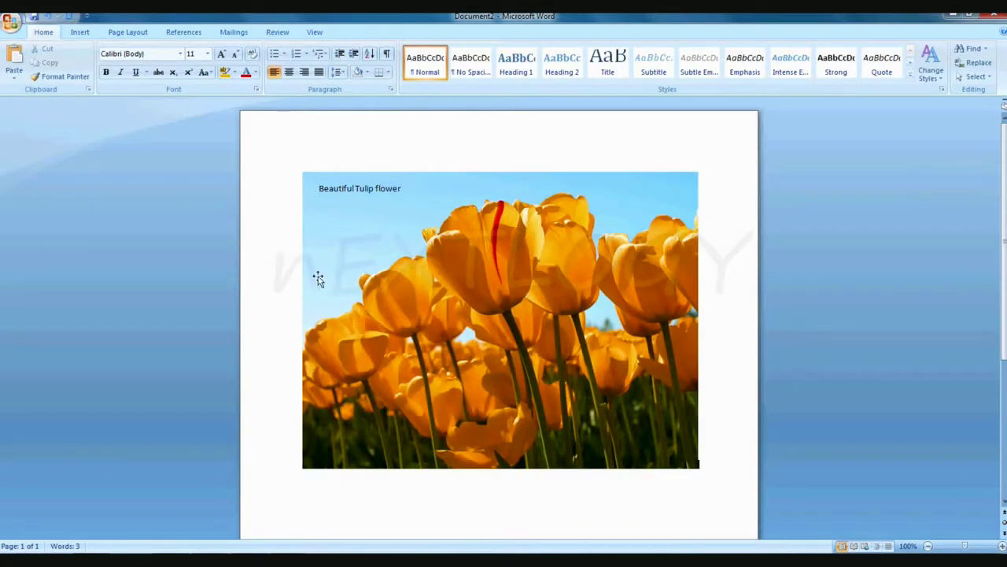
Step: Switch to Notepad and highlight 'Done' on step 9
{"action": "key", "text": "alt+Tab"}
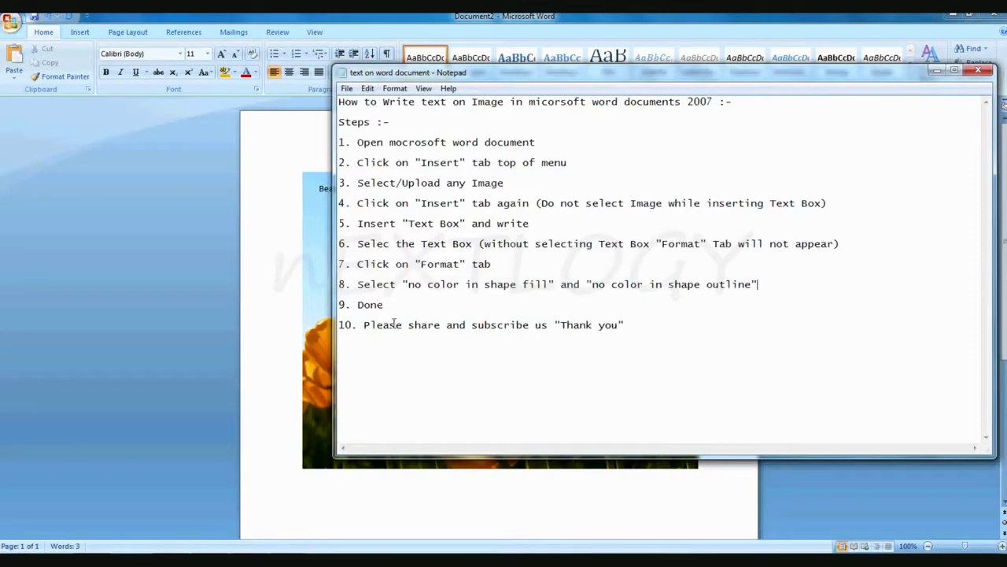
{"action": "double_click", "coordinate": [373, 306]}
{"action": "left_click_drag", "start_coordinate": [386, 305], "coordinate": [360, 307]}
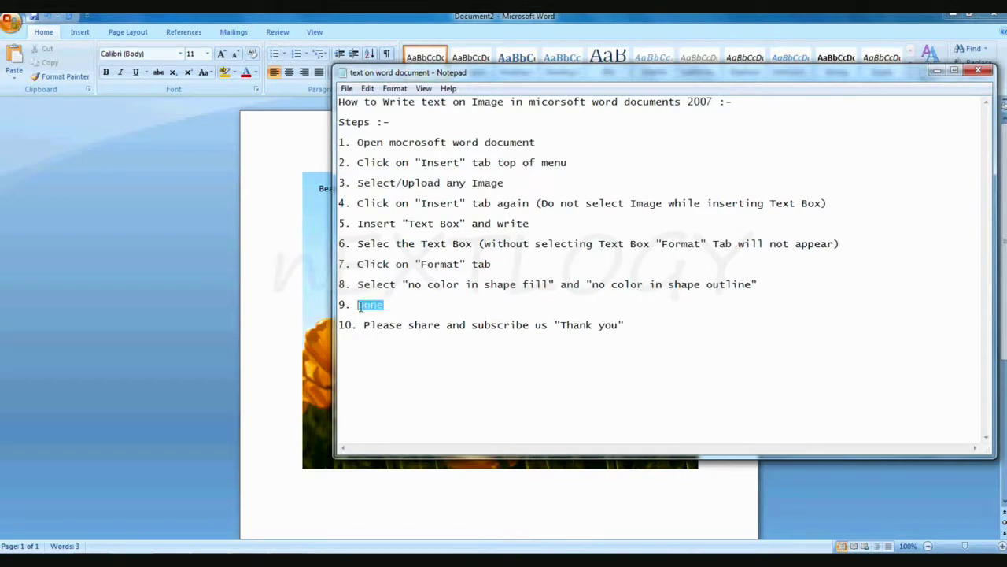
{"action": "left_click", "coordinate": [398, 306]}
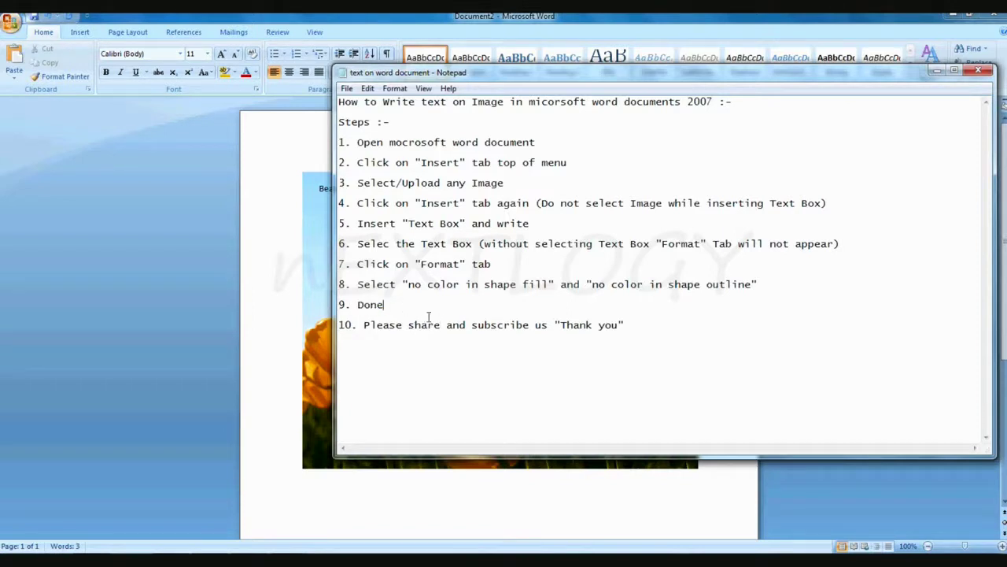